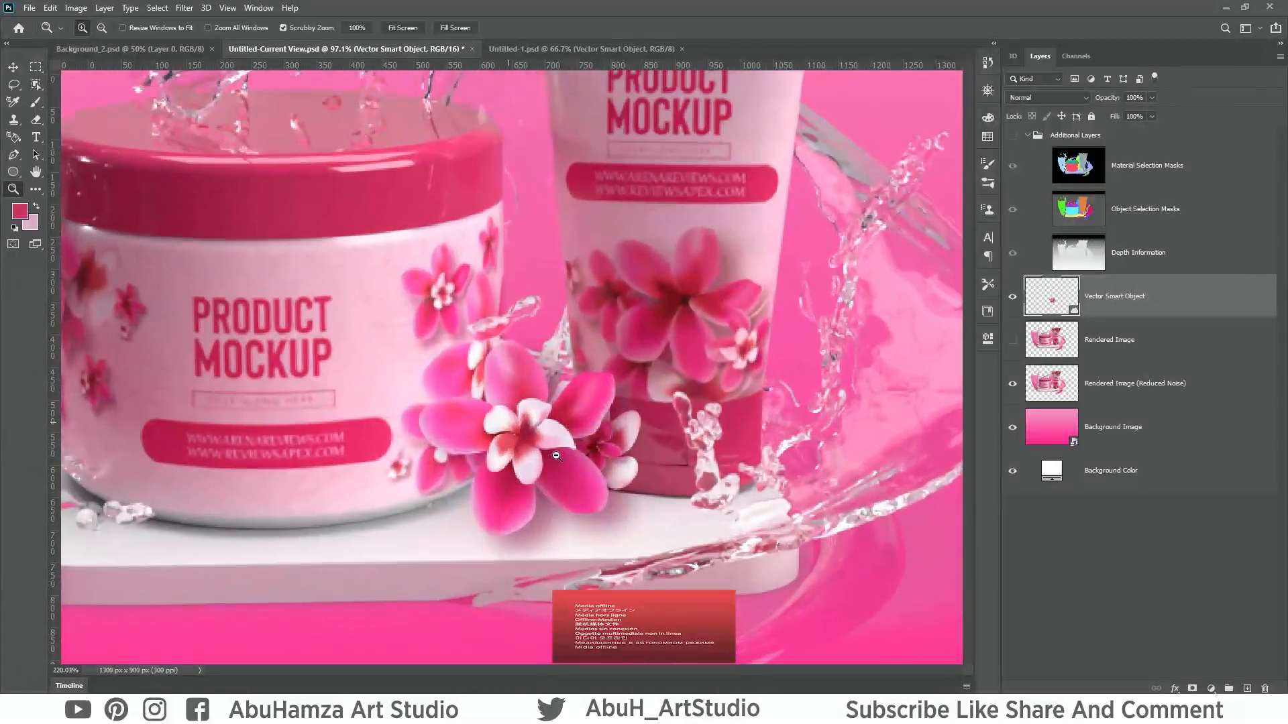
- Move the front flower slightly downward and add a layer mask to the Vector Smart Object layer
key(v)
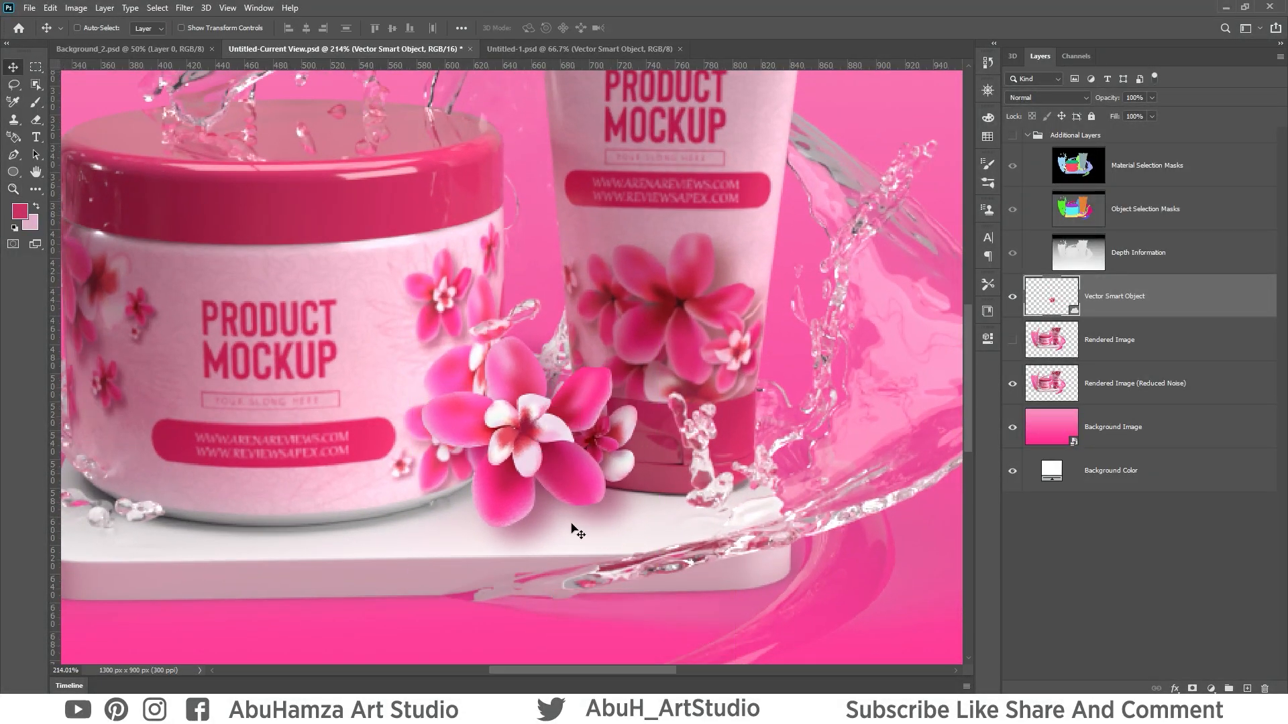
drag(528, 433, 529, 441)
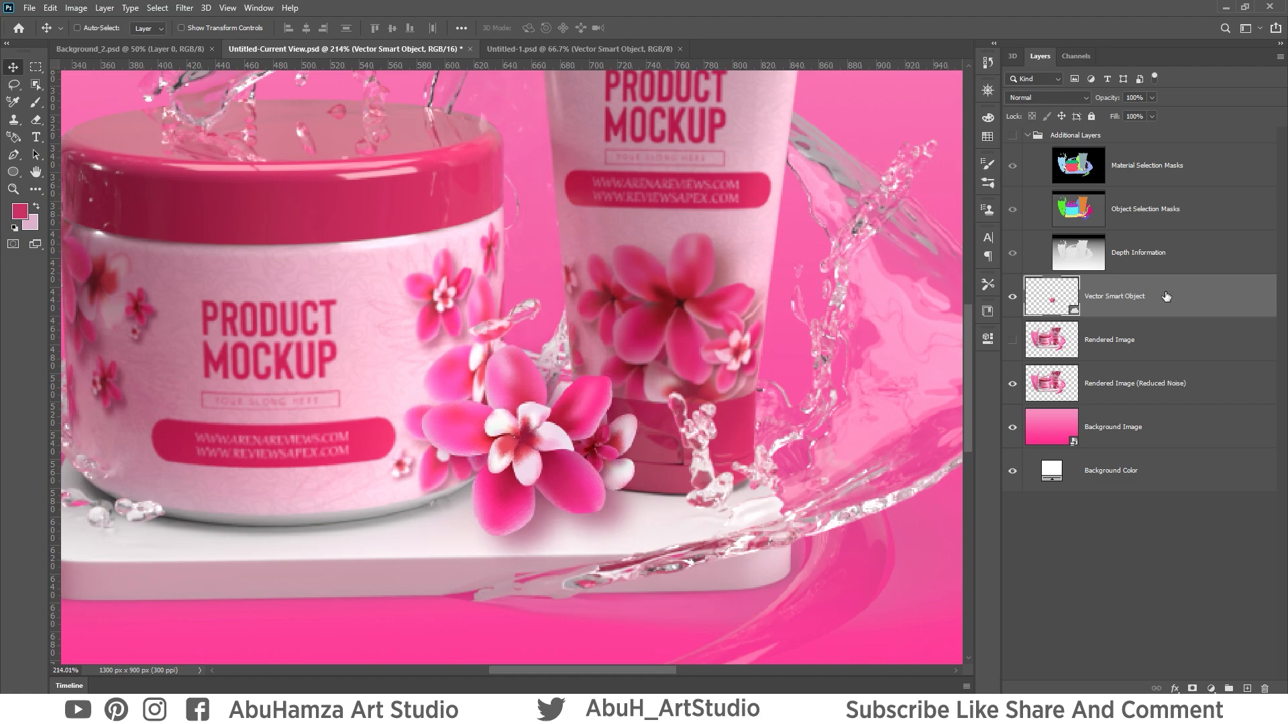
click(1192, 689)
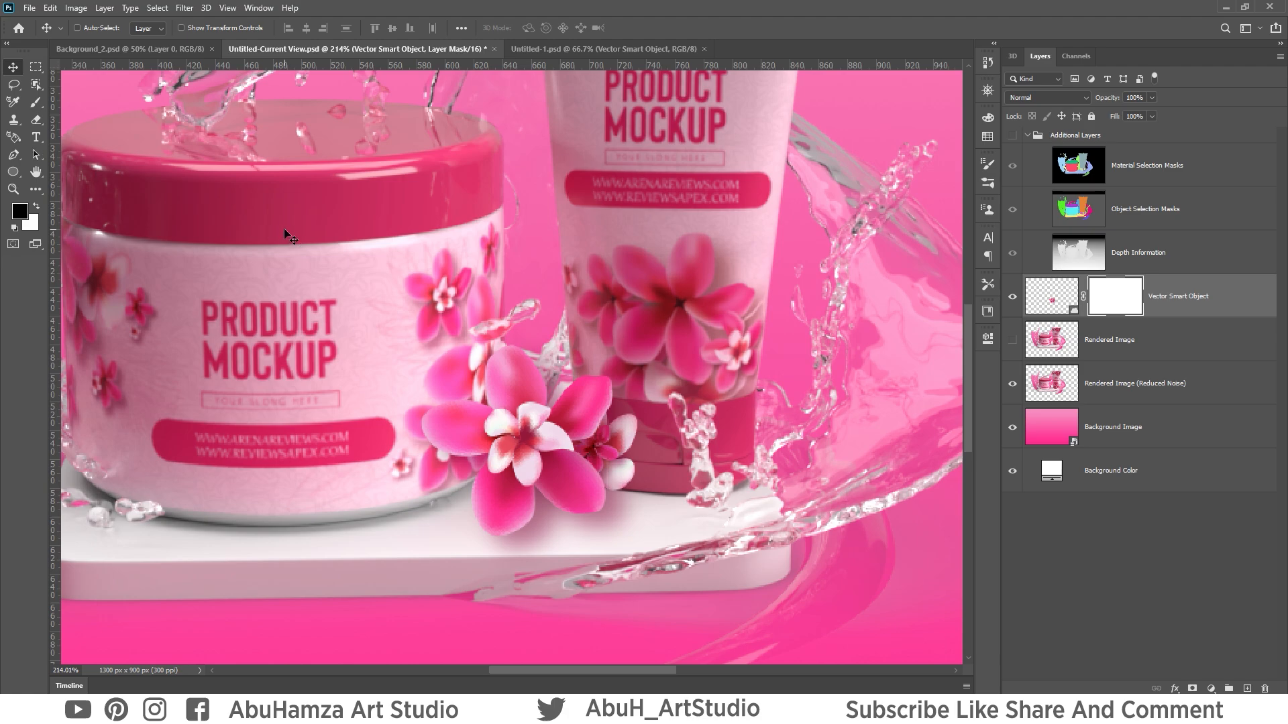
- Set up the Brush tool with 0% hardness and 30% flow for painting on the mask
key(b)
right_click(38, 104)
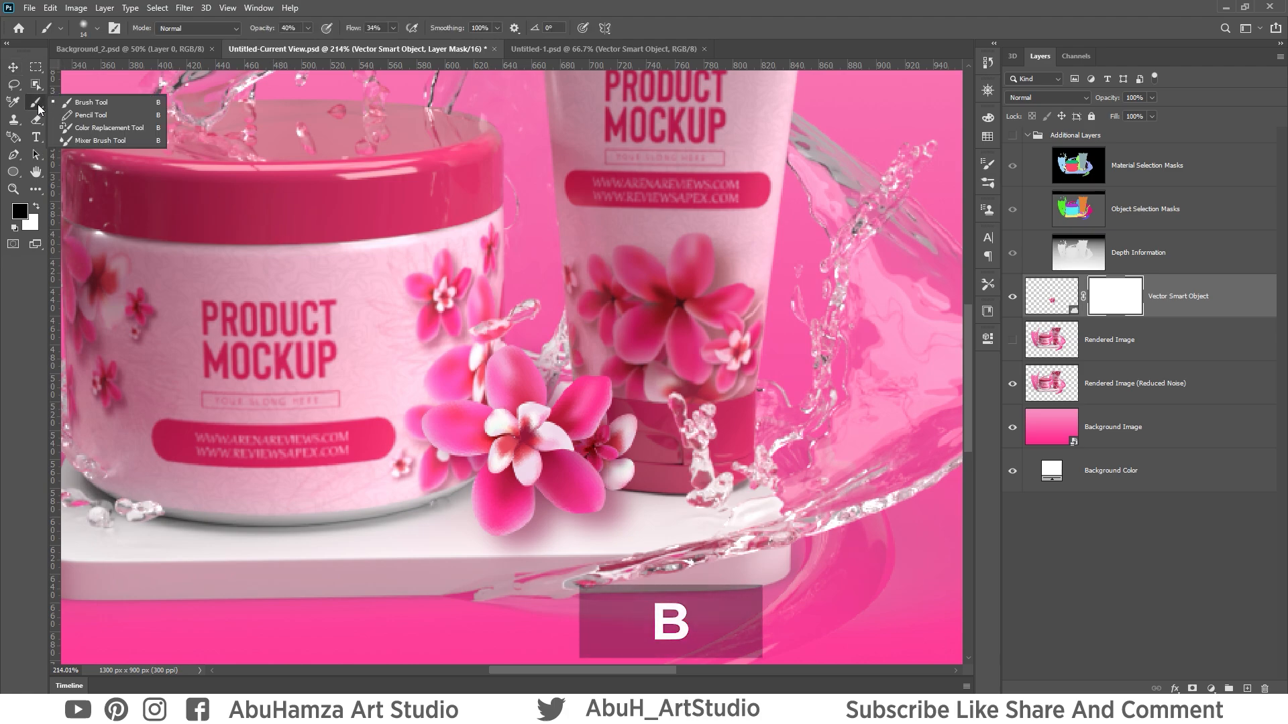
click(74, 103)
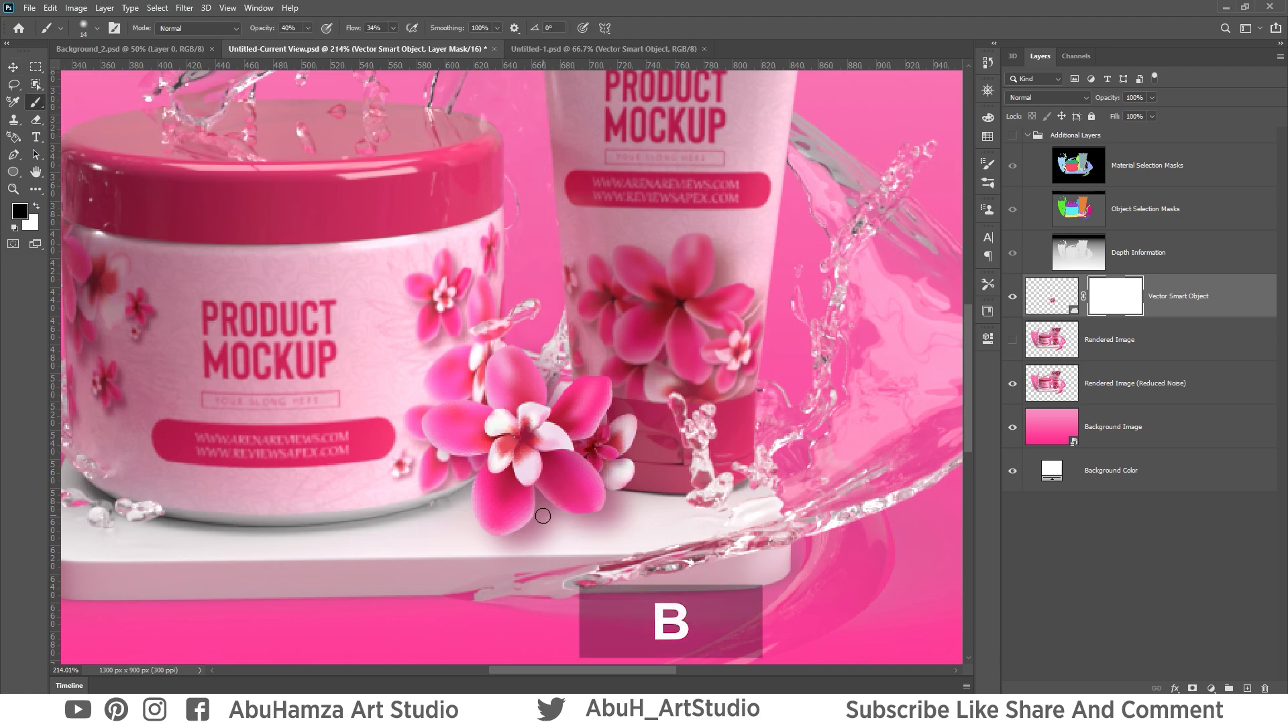
click(96, 28)
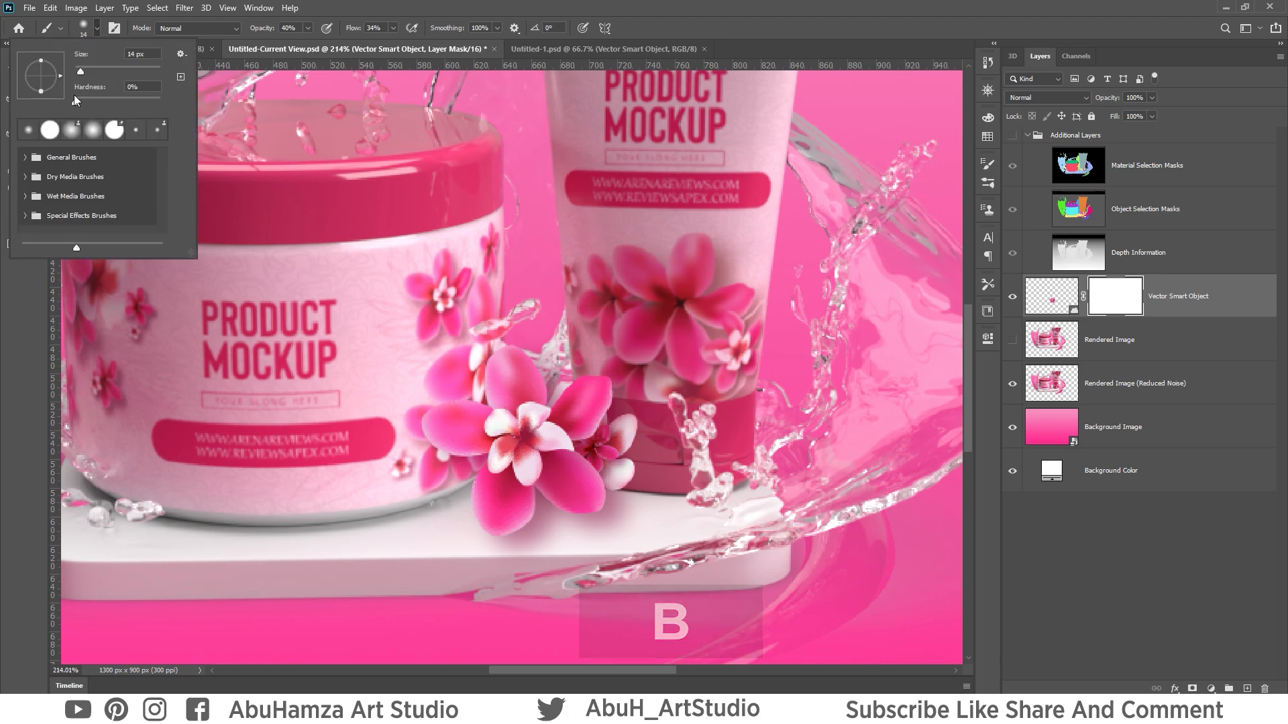
drag(73, 99, 51, 97)
click(453, 6)
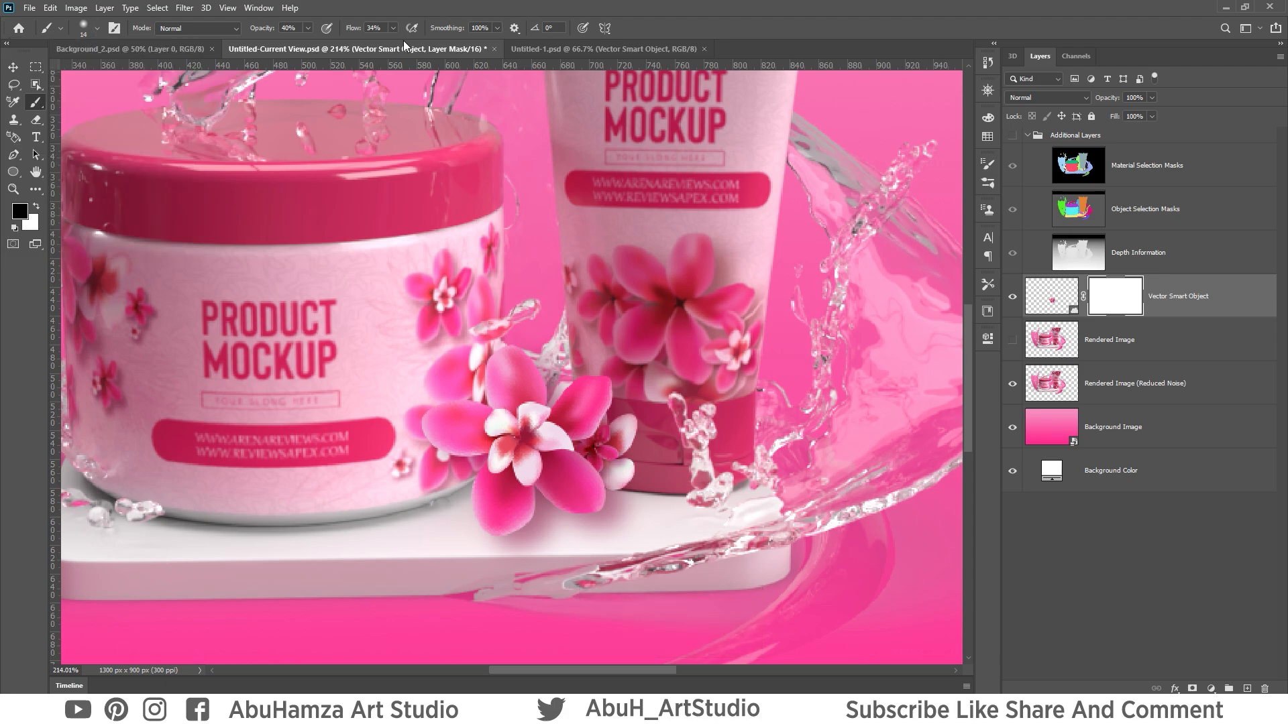
click(391, 30)
click(309, 28)
text(30)
key(Return)
- Mask out the flower's drop shadow close to the lower petals using a small 10 px brush
key(bracketleft)
key(bracketleft)
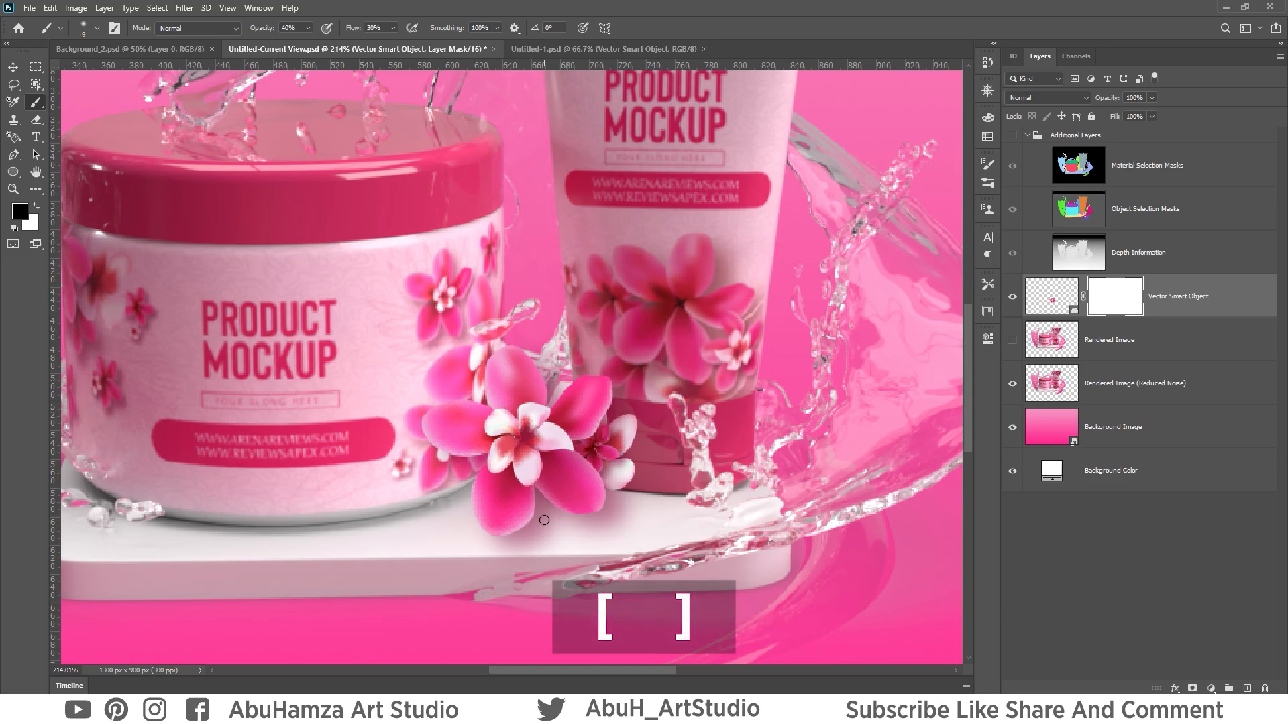
key(bracketright)
key(bracketleft)
scroll(534, 510, up, 3)
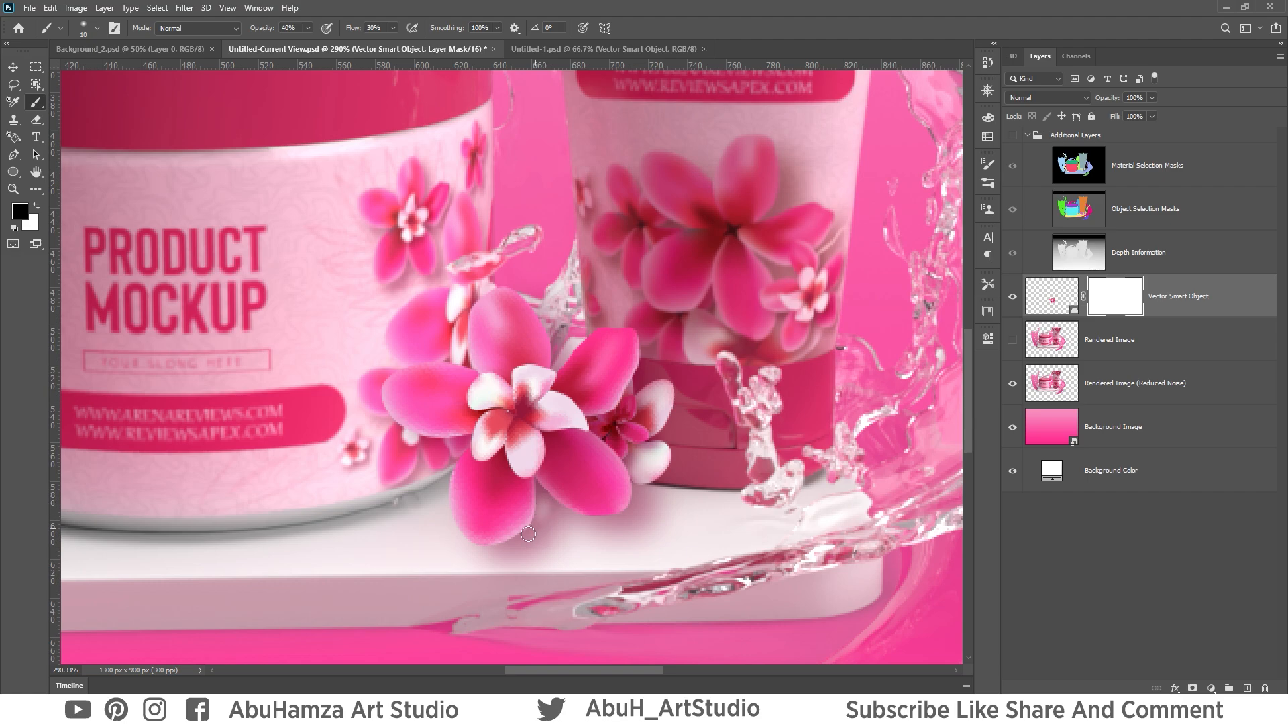
drag(491, 551, 485, 550)
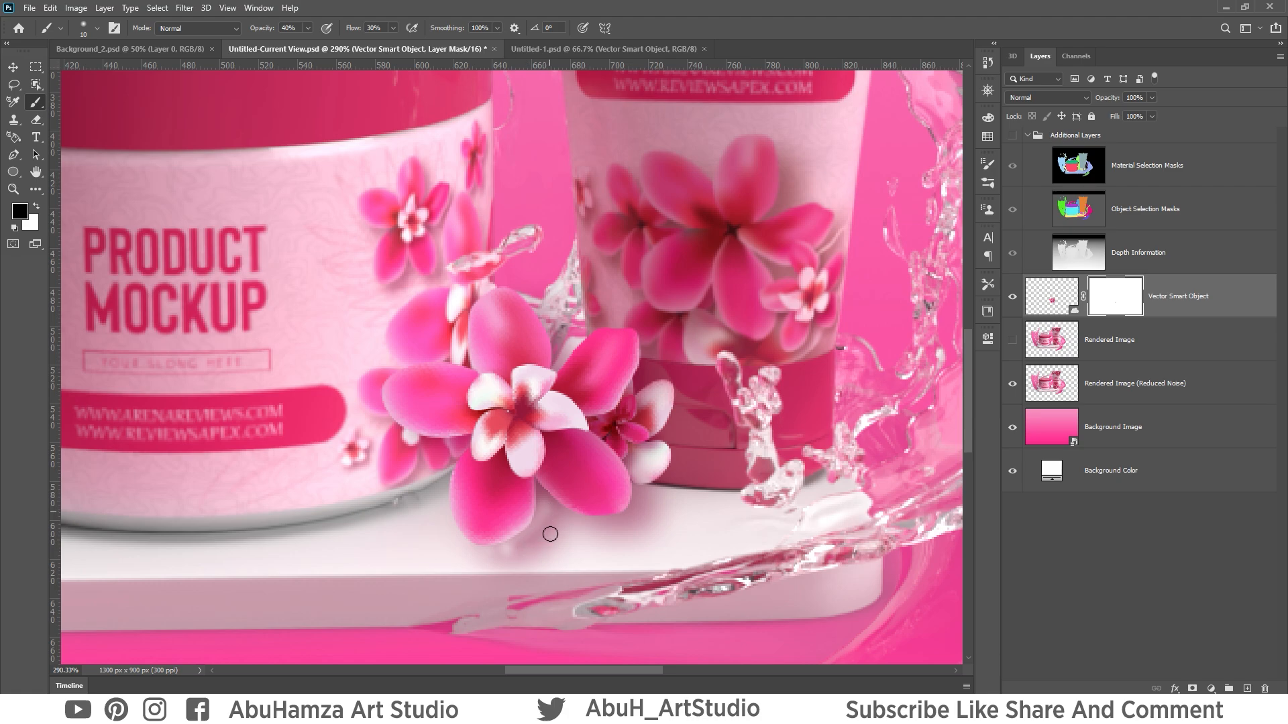
mouse_move(550, 506)
mouse_down()
mouse_move(604, 526)
mouse_move(628, 520)
mouse_move(641, 492)
mouse_up()
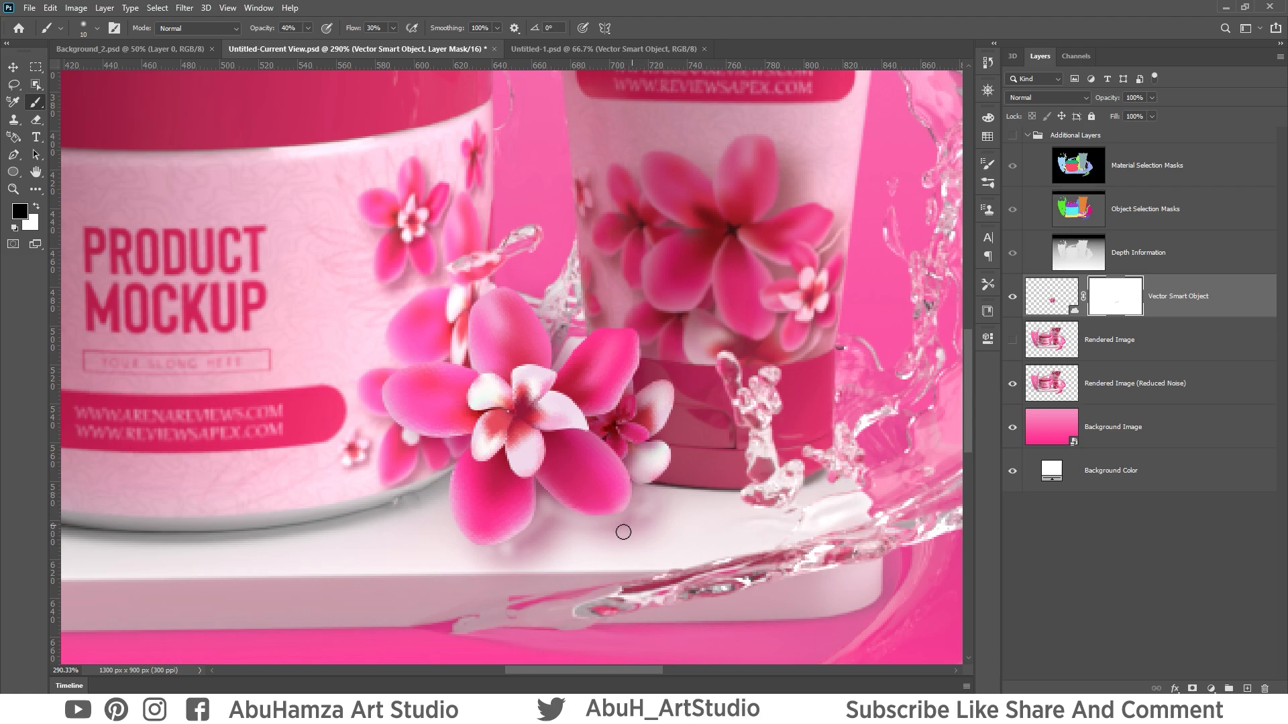
- Mask out more of the shadow on the podium below the flower with a 20 px brush, raising the flow to 58%
key(bracketright)
key(bracketright)
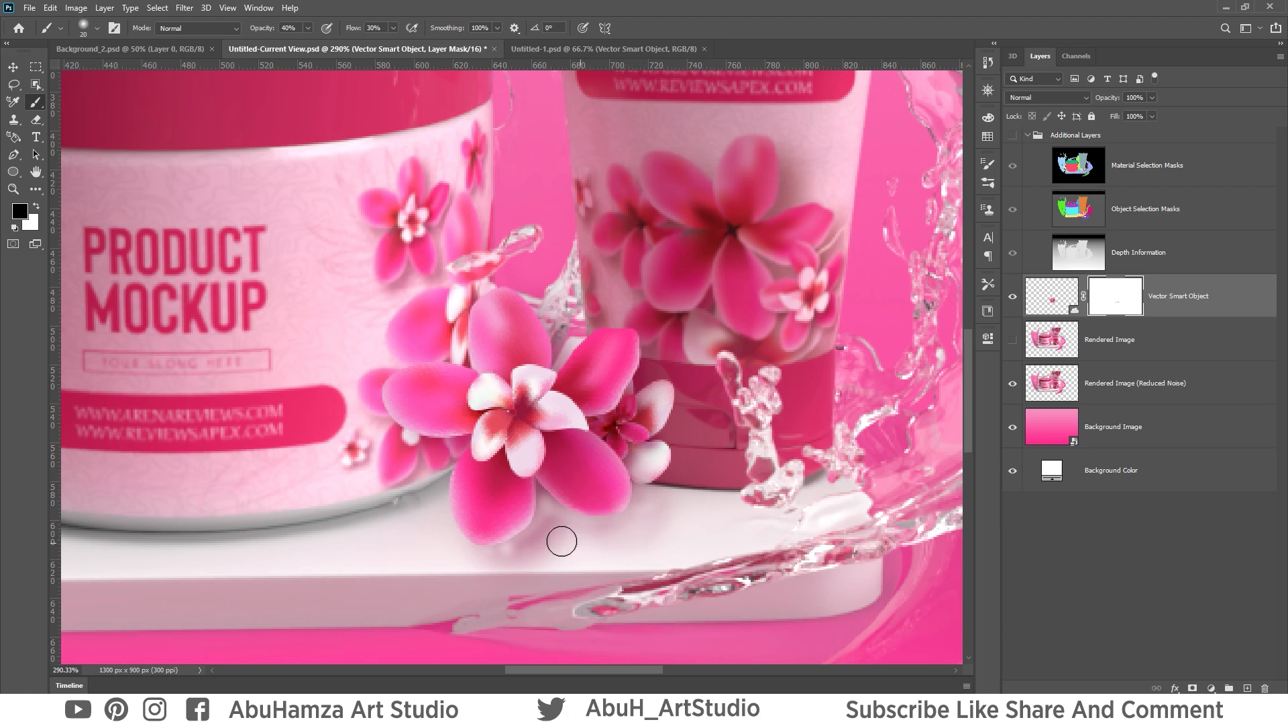
mouse_move(546, 536)
mouse_down()
mouse_move(474, 573)
mouse_move(516, 564)
mouse_up()
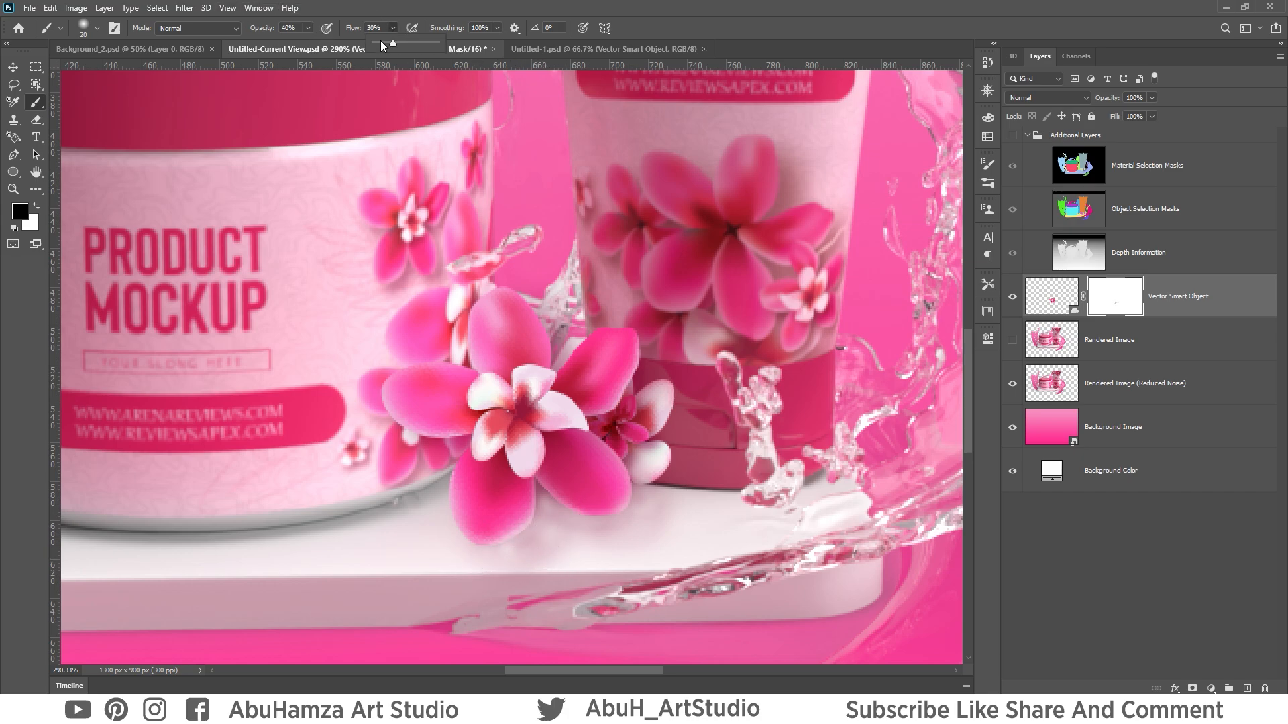
click(574, 3)
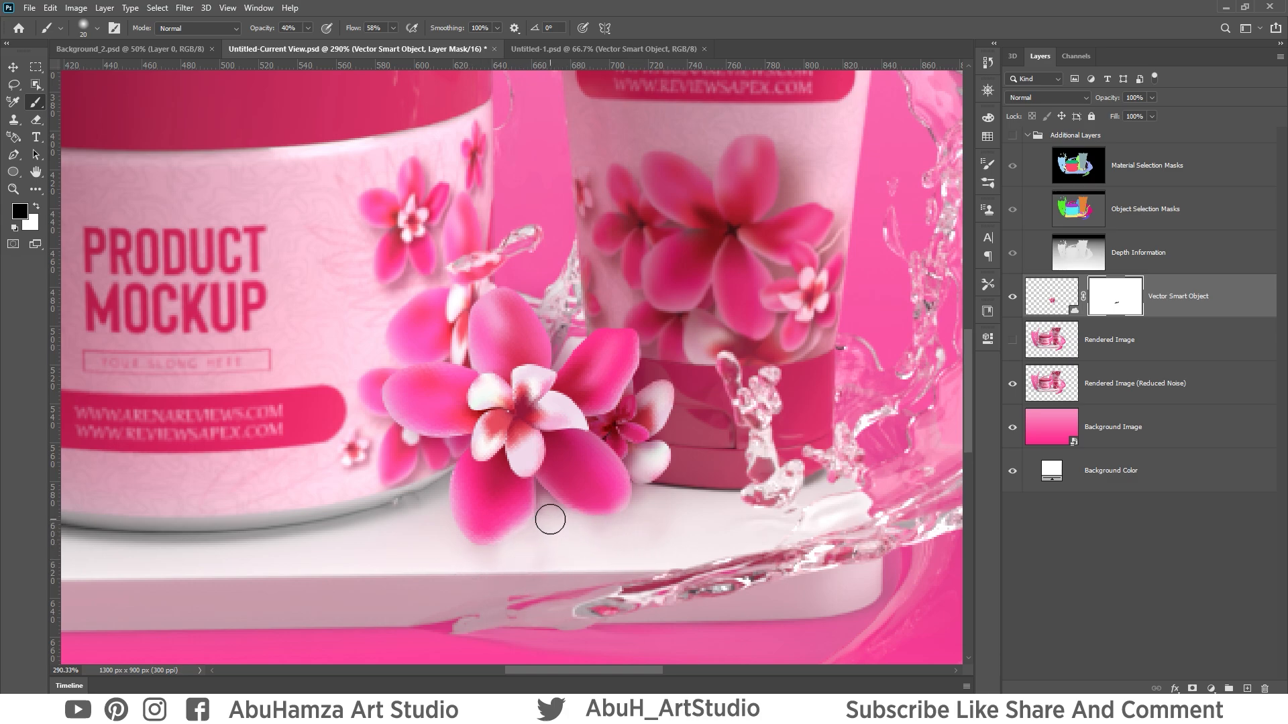
key(bracketleft)
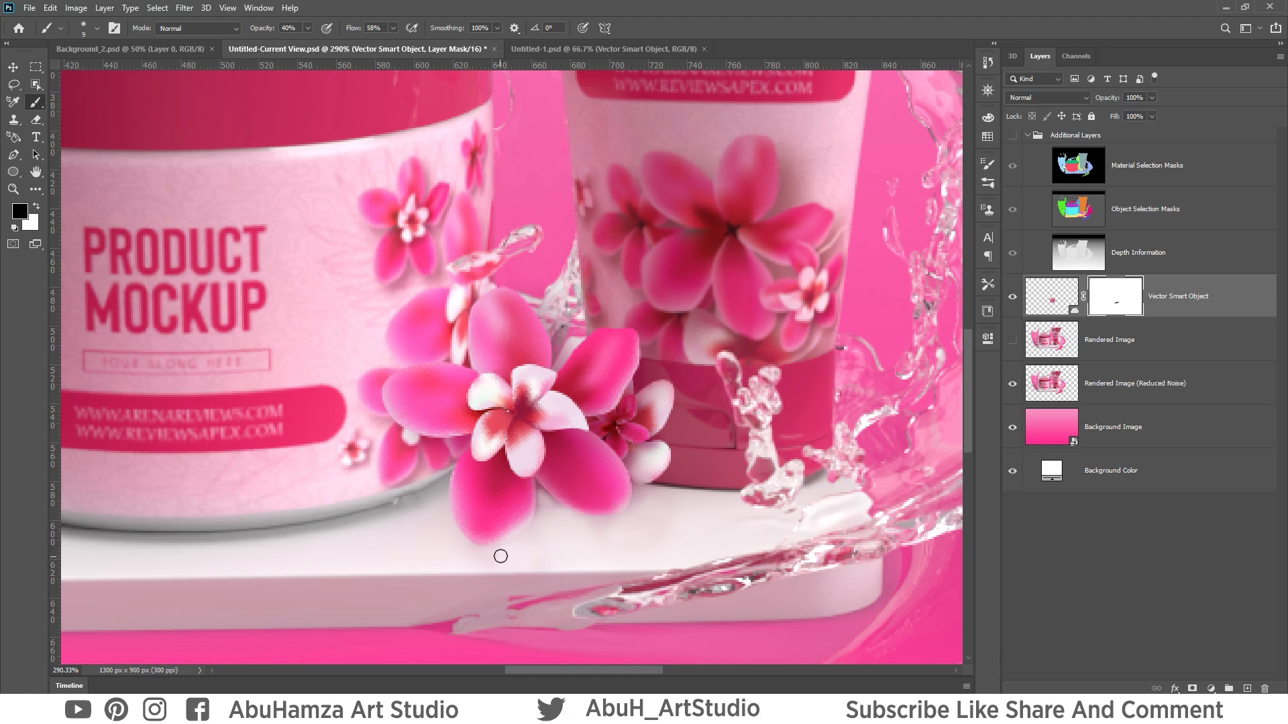
- Add a new layer above Rendered Image and set the foreground colour to dark red #5f041f
click(1220, 347)
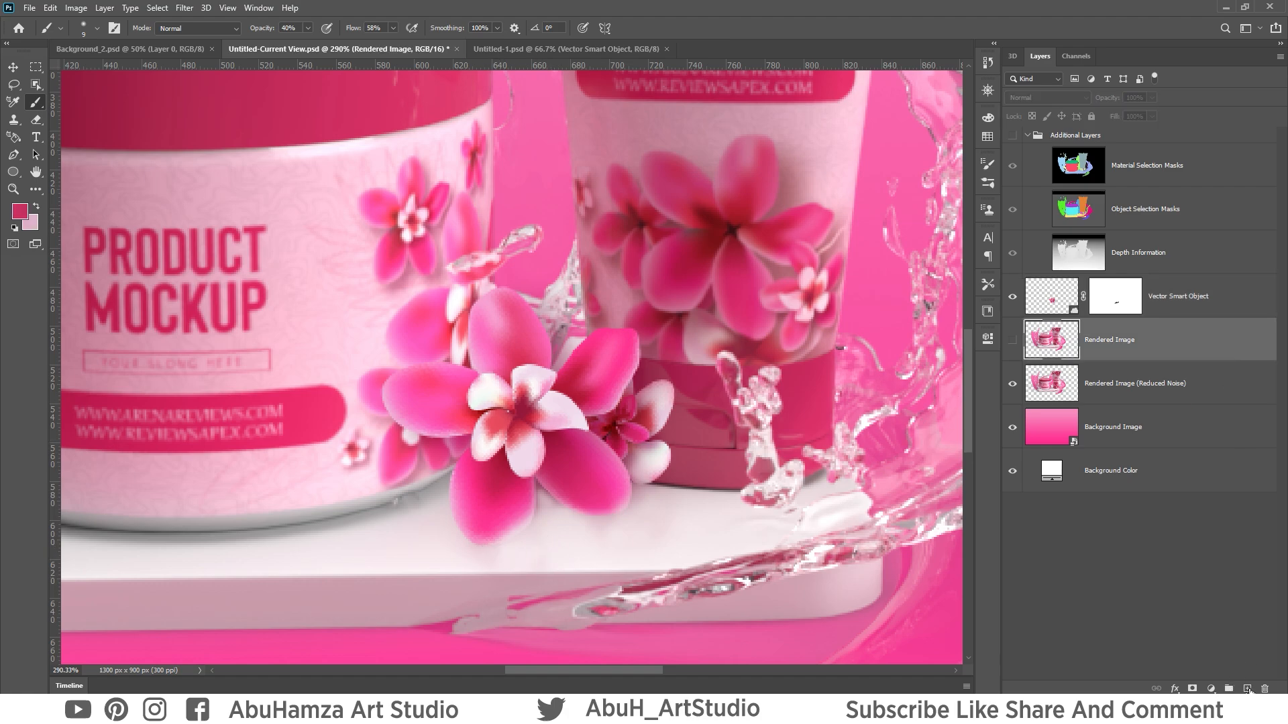
click(1247, 689)
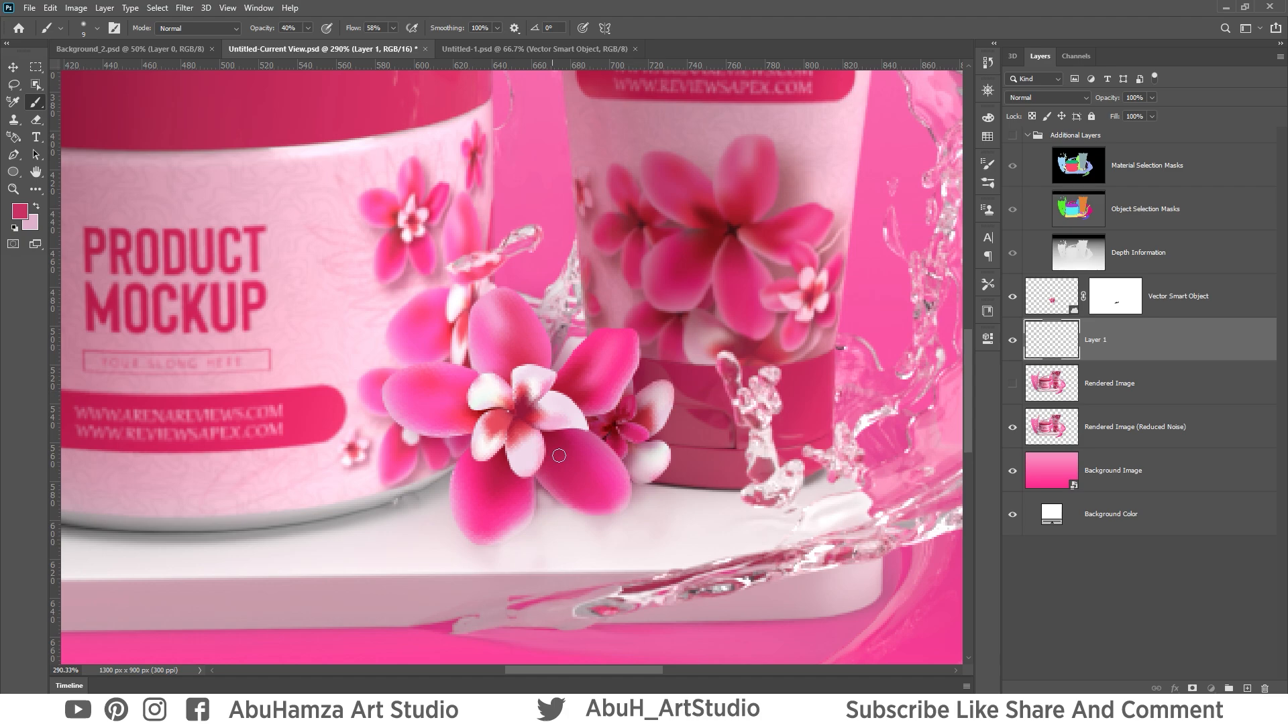
click(18, 210)
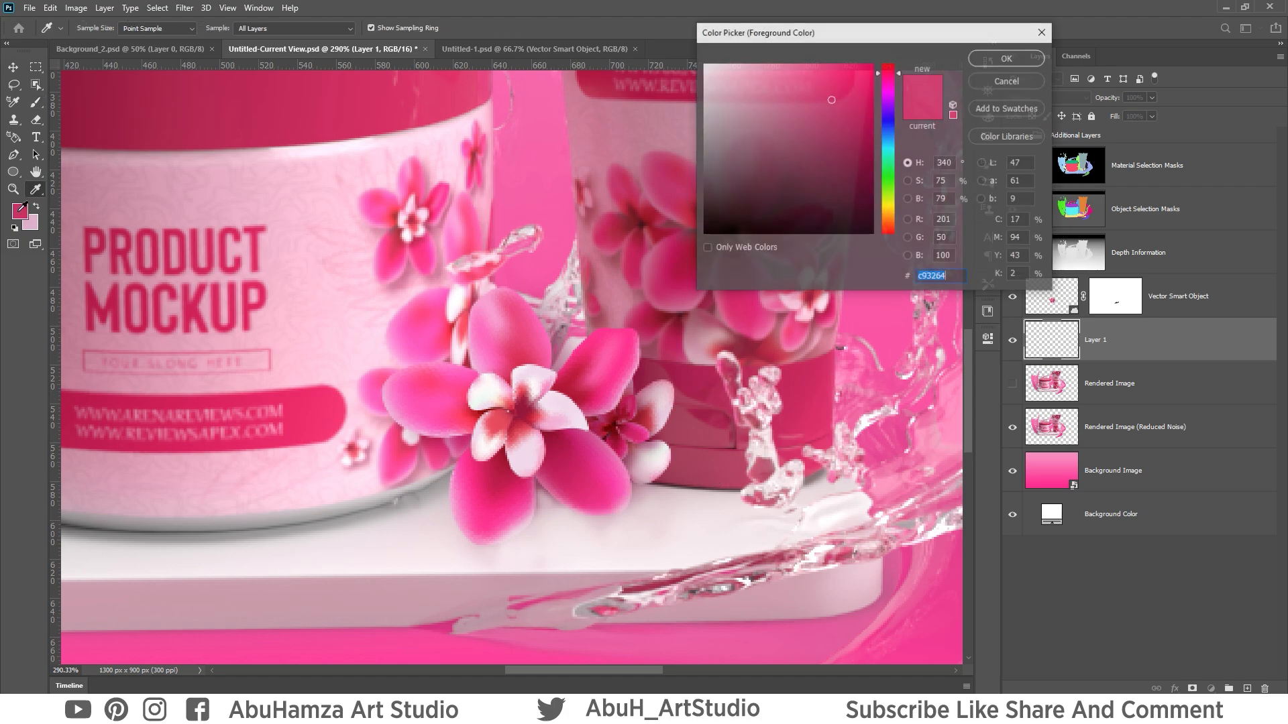
click(562, 438)
drag(850, 145, 865, 170)
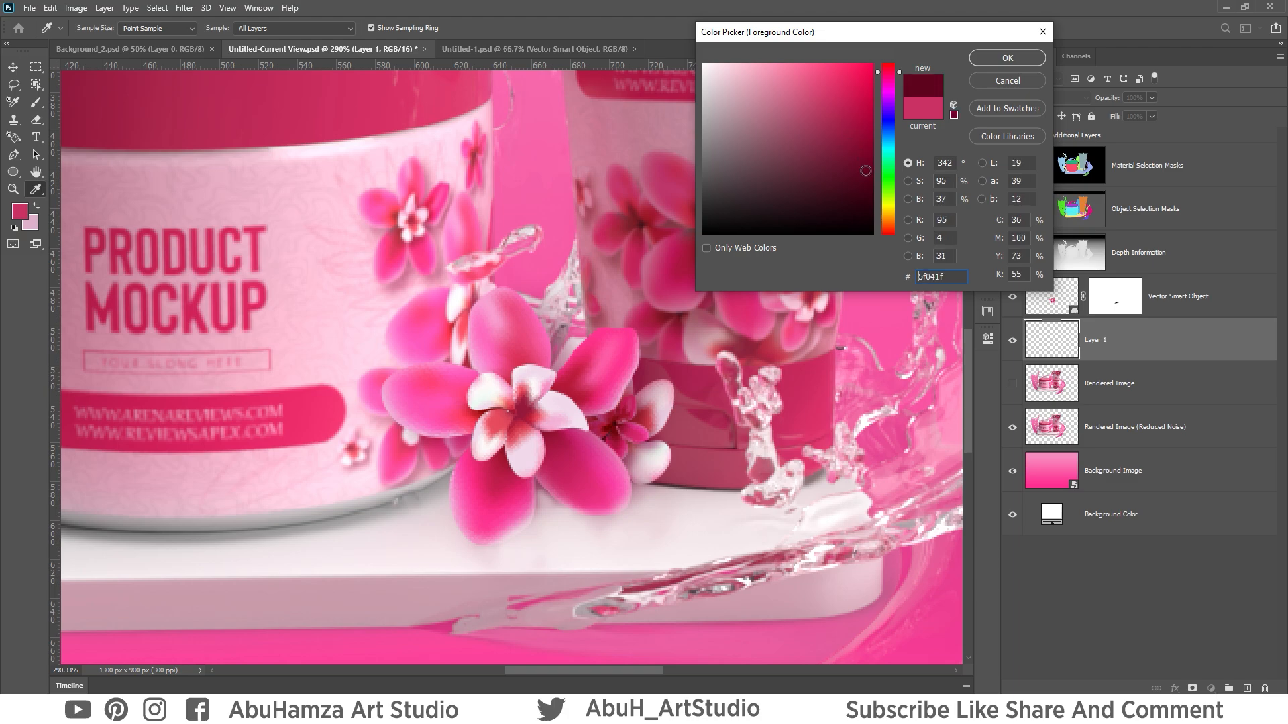
click(1007, 58)
- Brush soft dark red contact shadows around the flower's petals on Layer 1, over the jar, tube and small flowers behind
key(b)
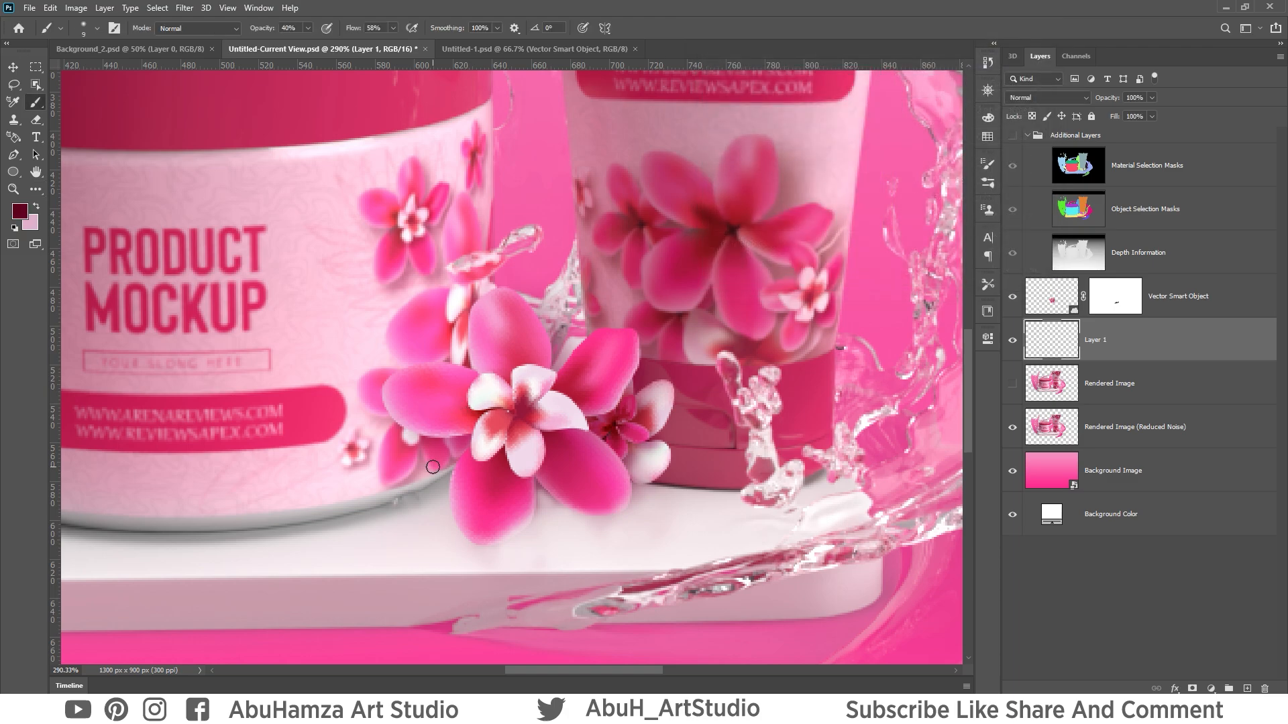
key(bracketright)
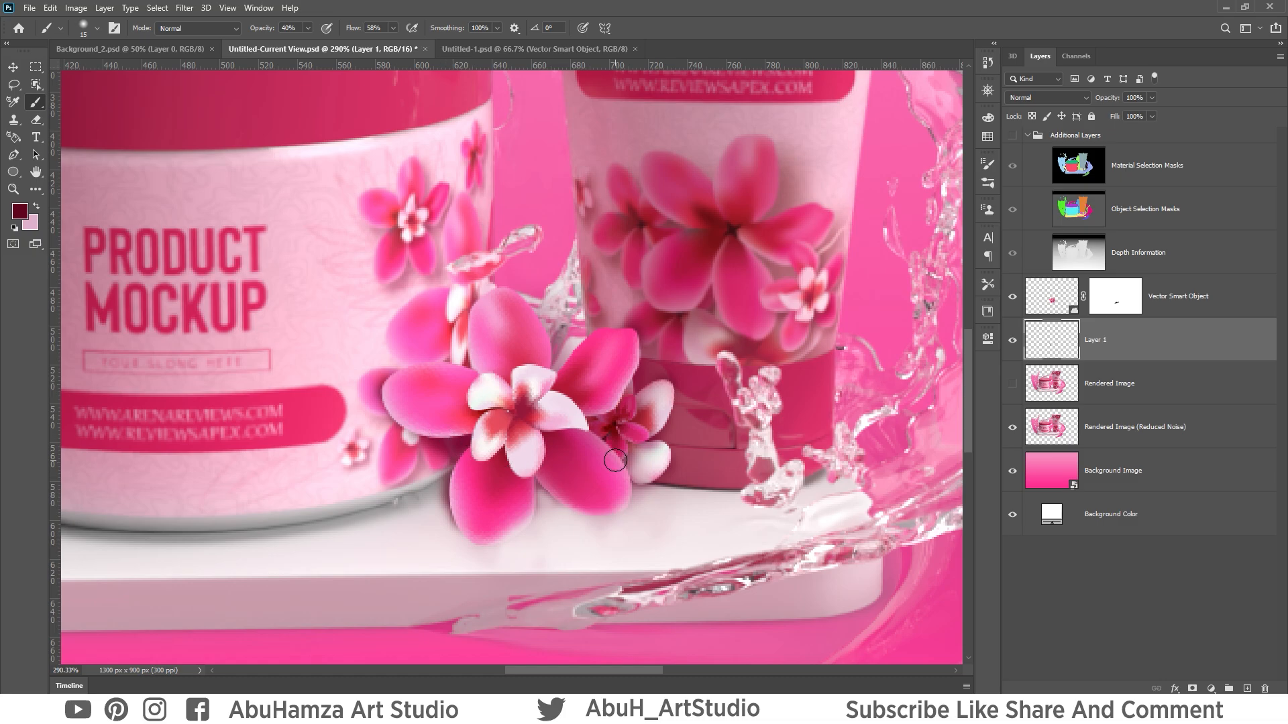
key(z)
mouse_move(610, 461)
mouse_down()
mouse_move(541, 477)
mouse_move(585, 467)
mouse_up()
key(b)
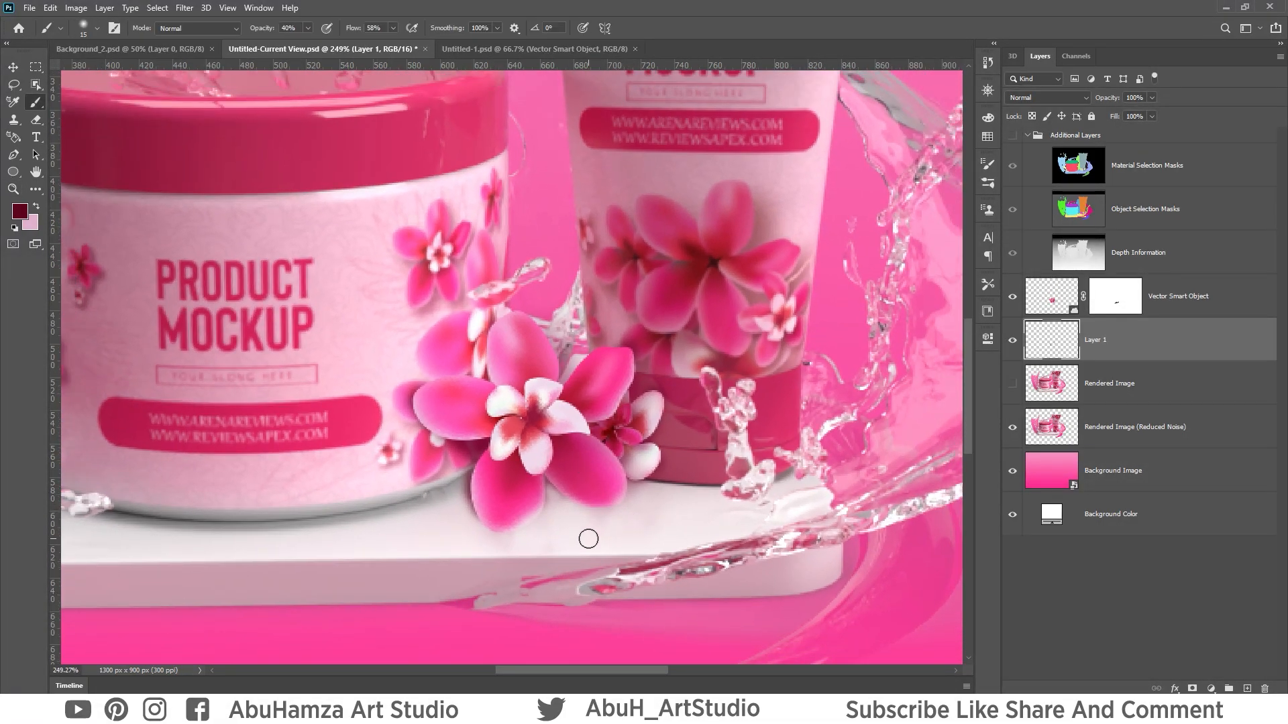
- Mask away the remaining shadow under the flower on the Vector Smart Object mask with a 35 px brush at 71% flow
click(1129, 293)
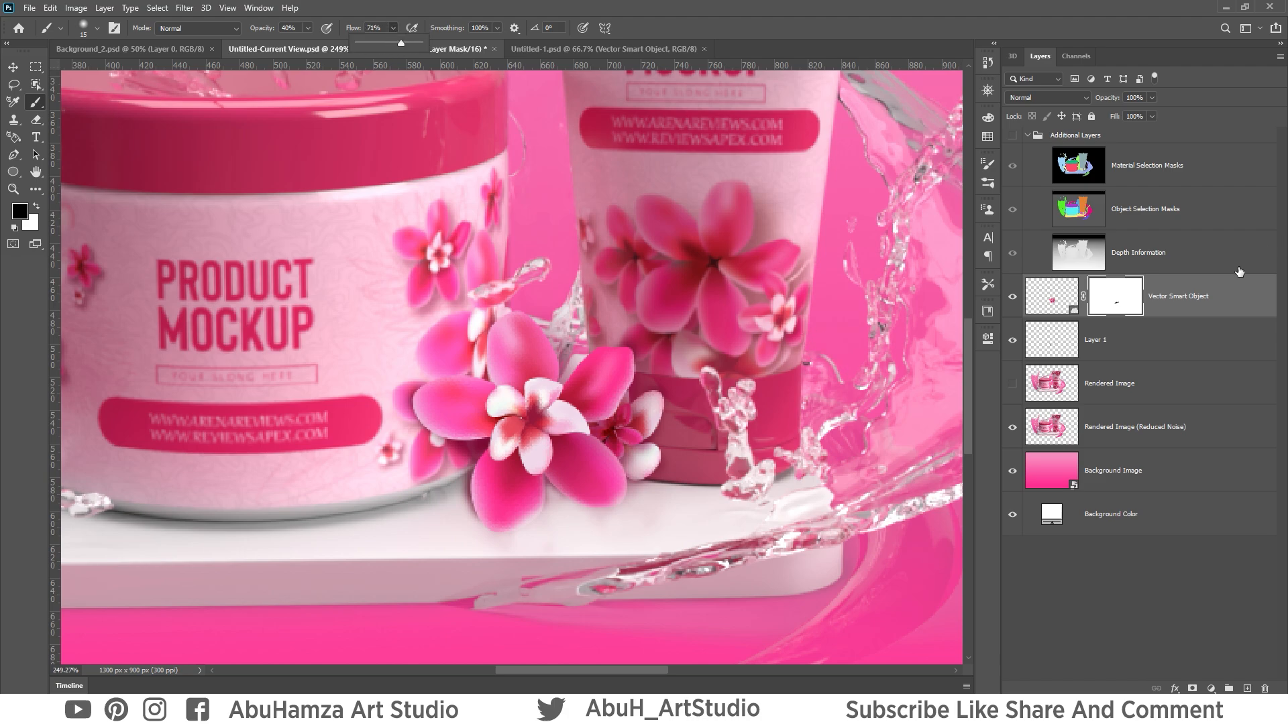
click(1117, 300)
key(bracketright)
key(bracketright)
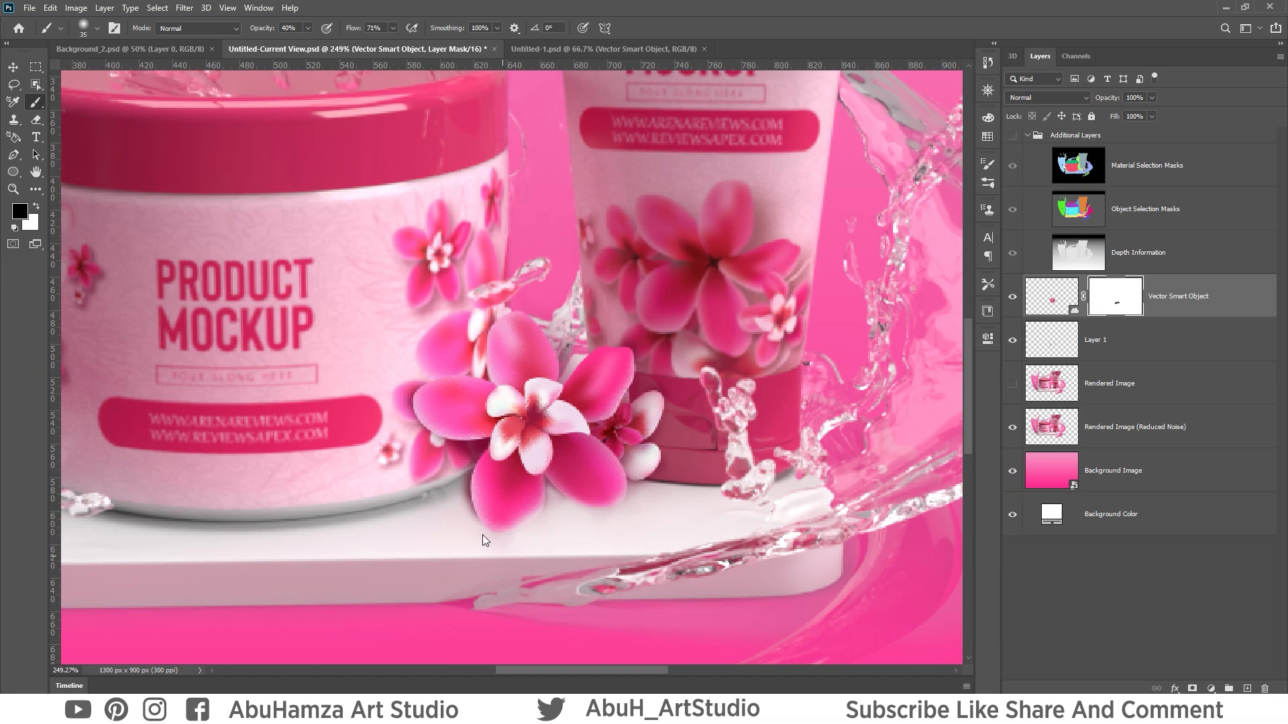
- Compare the whole composition with and without Layer 1 and the flower's layer mask, restoring both
scroll(588, 536, down, 5)
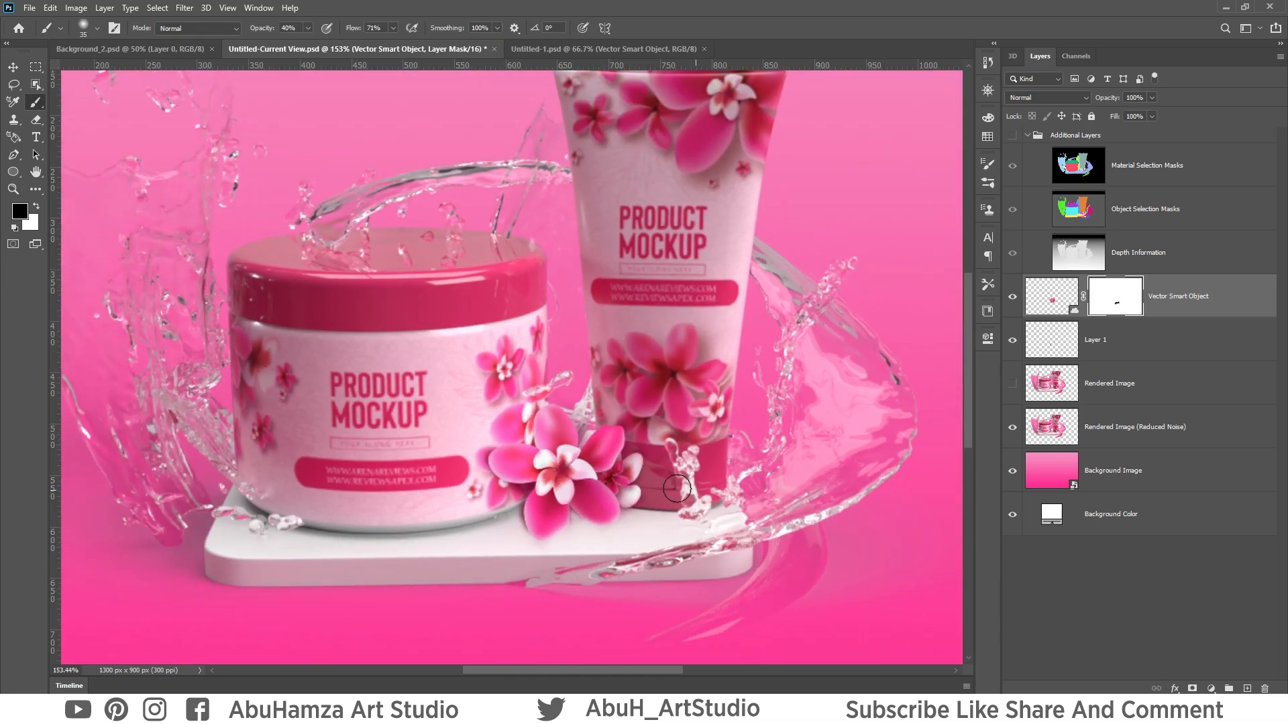
key(z)
scroll(637, 485, down, 3)
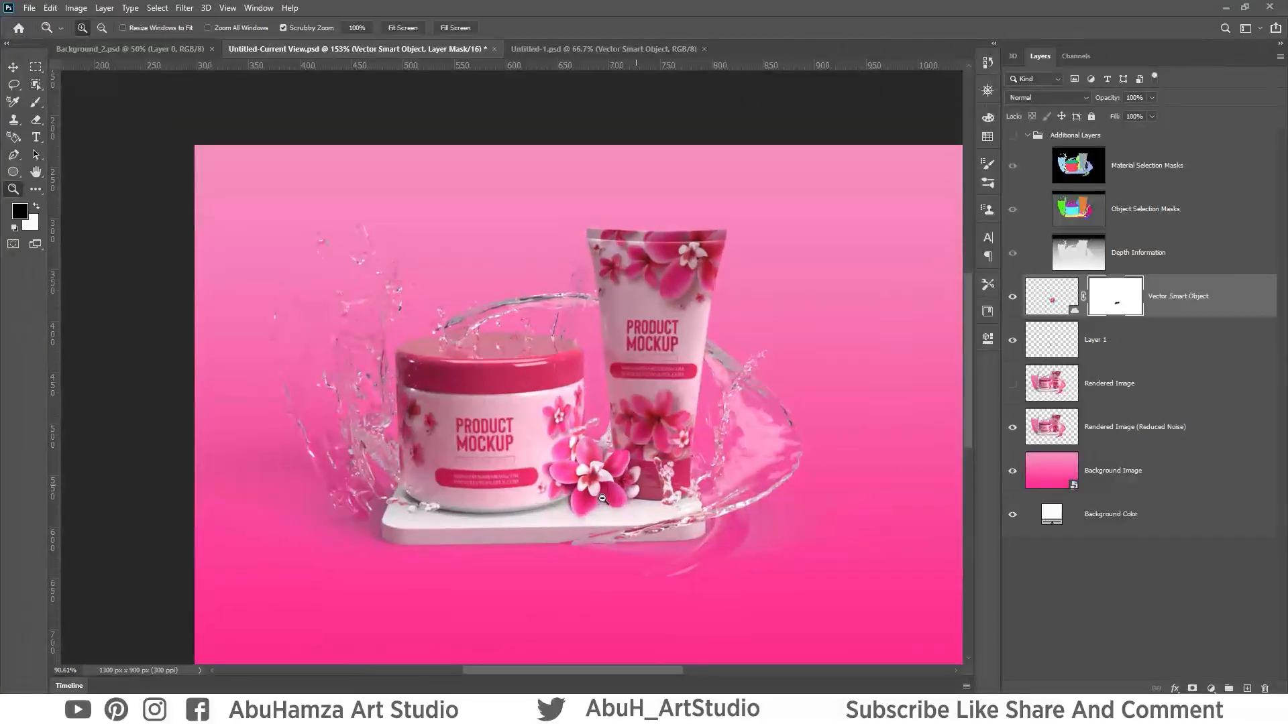
key(b)
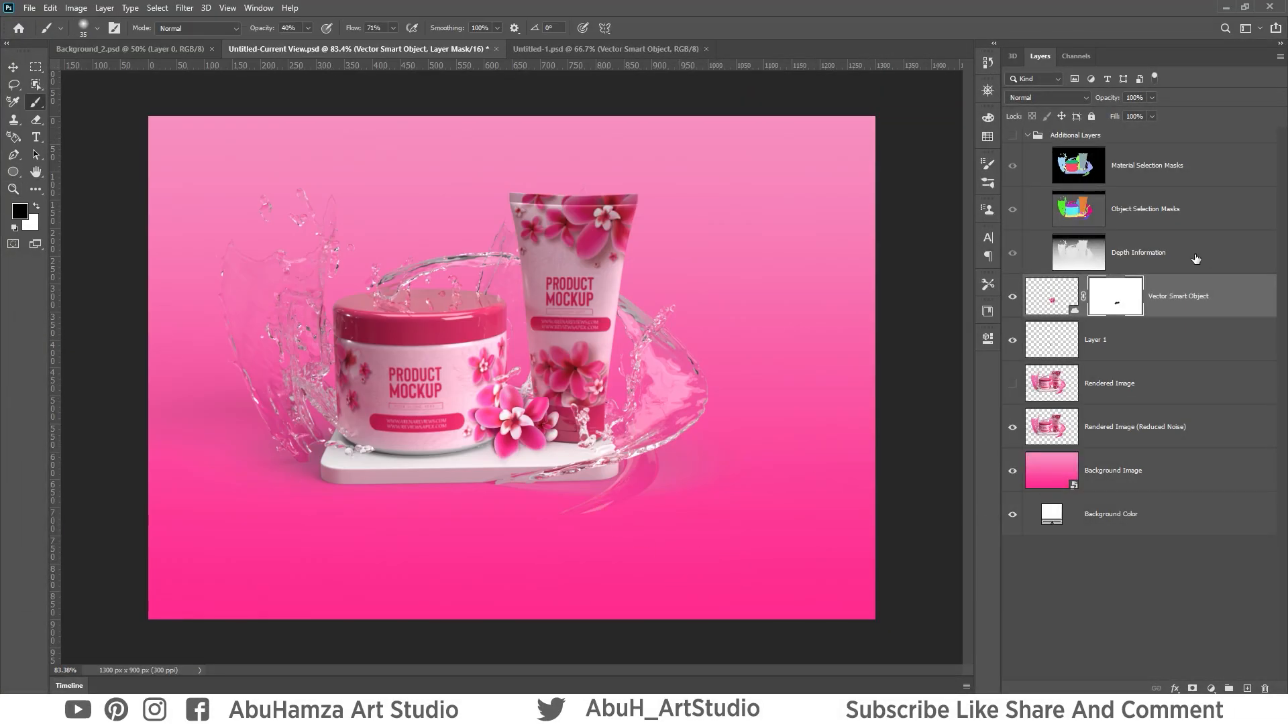
click(1013, 341)
right_click(1118, 301)
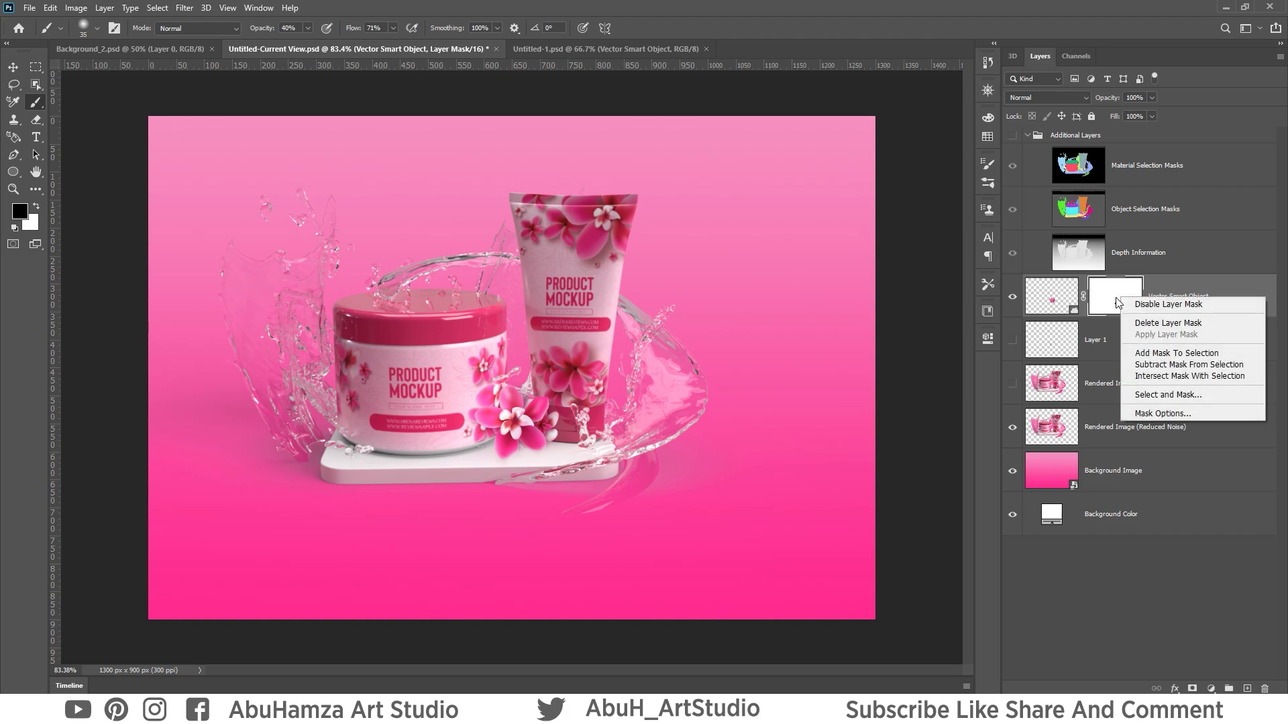
click(1169, 303)
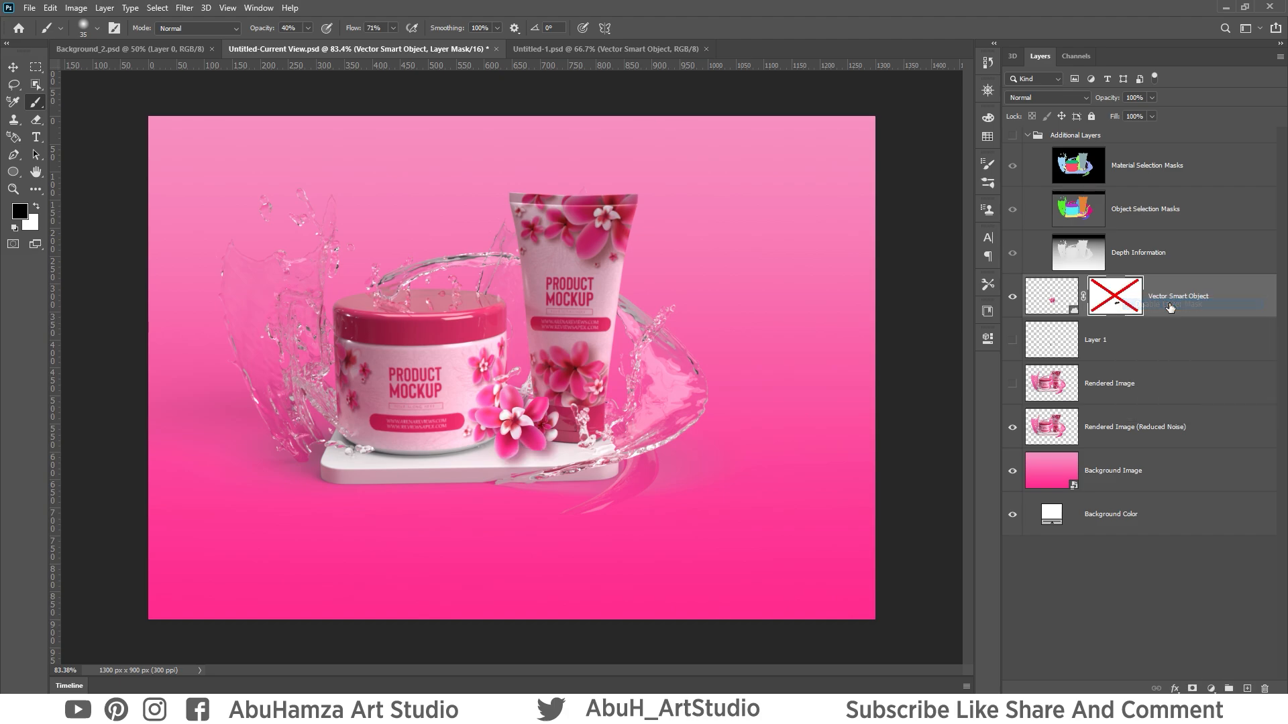
shift+click(1114, 300)
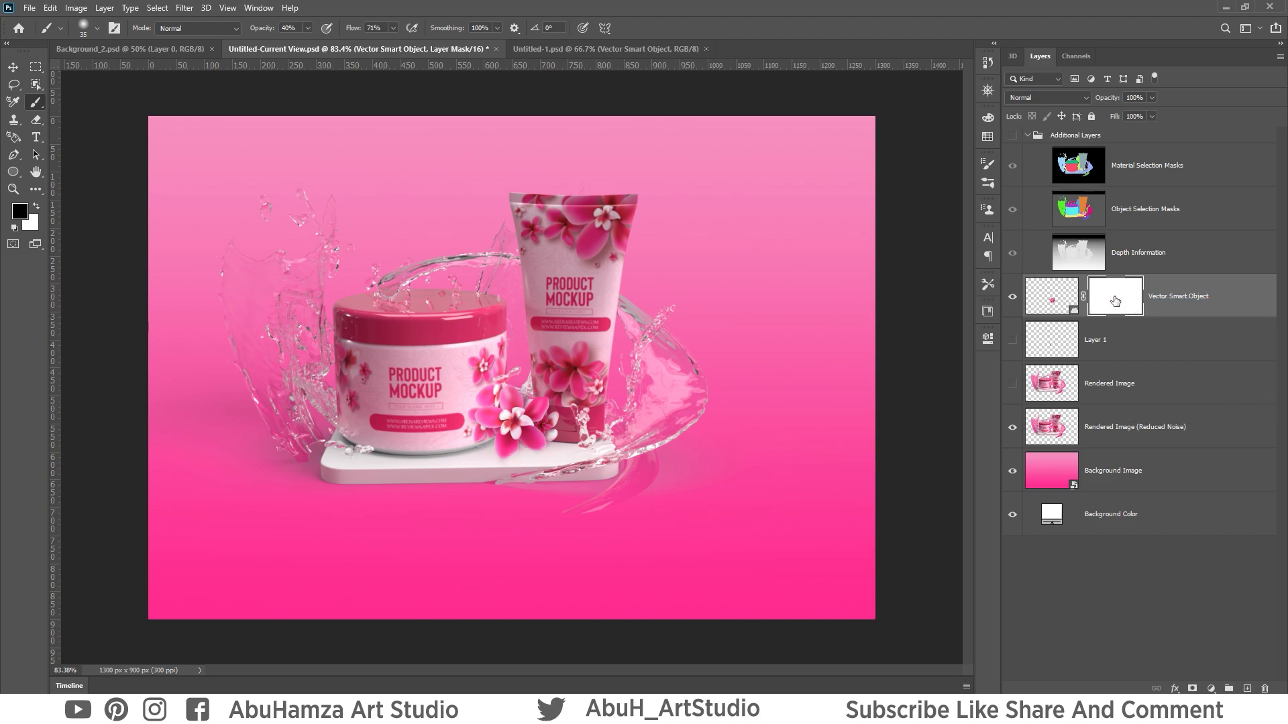
click(1012, 340)
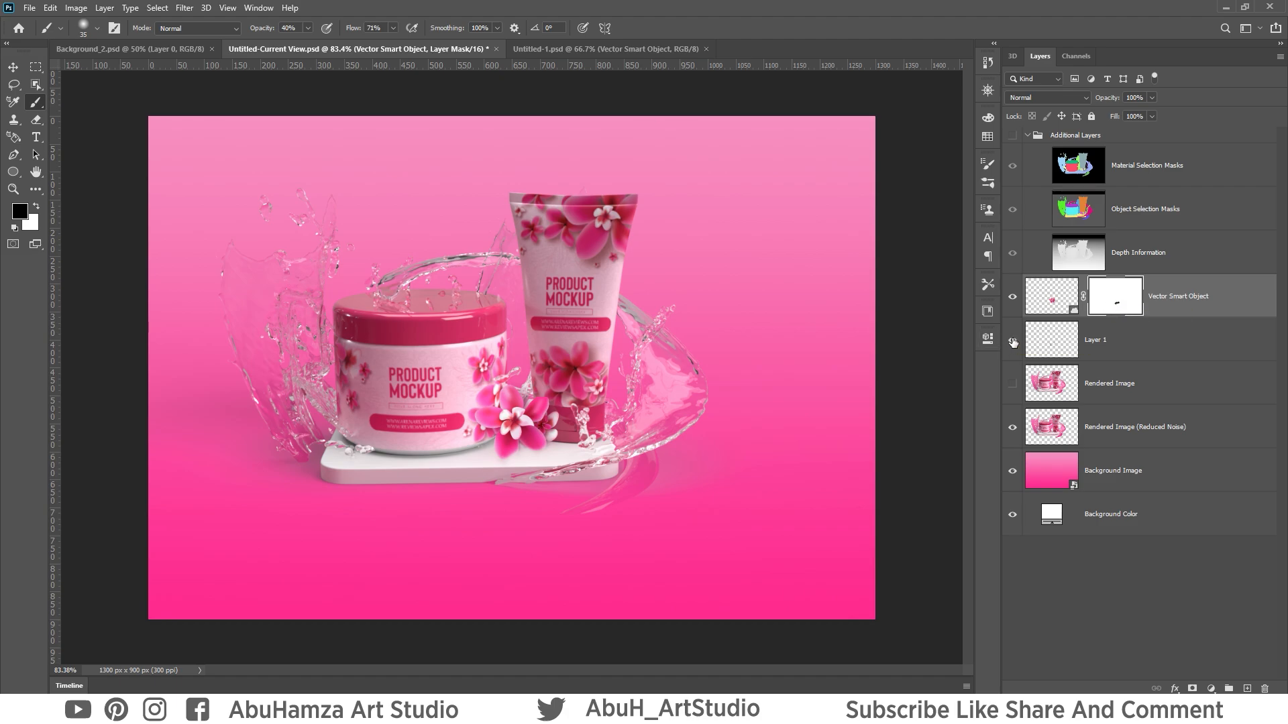